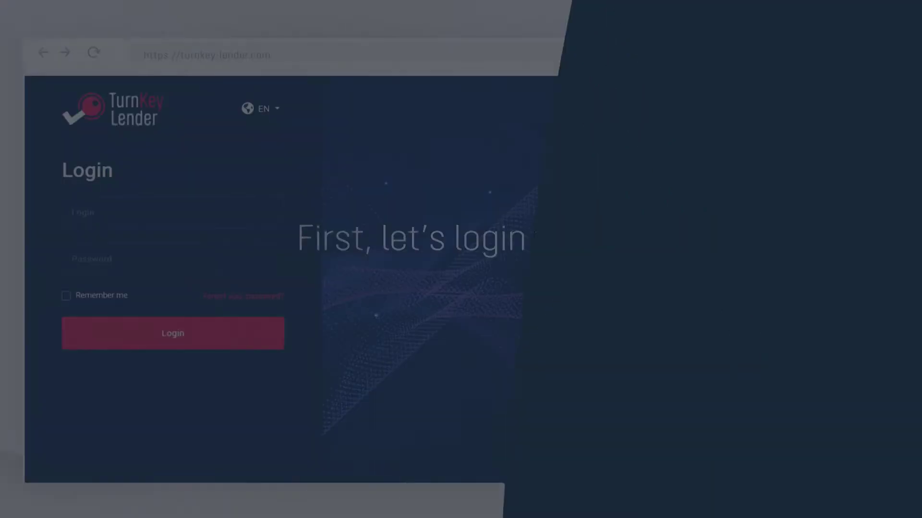
# - Sign in as administrator and scroll System > Integrations to the Repay payment processing section
pyautogui.click(73, 251)
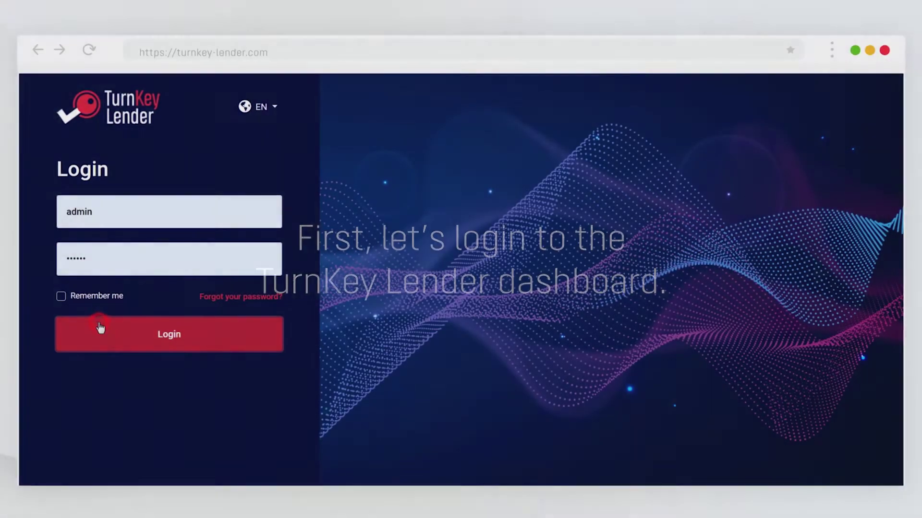
pyautogui.click(102, 328)
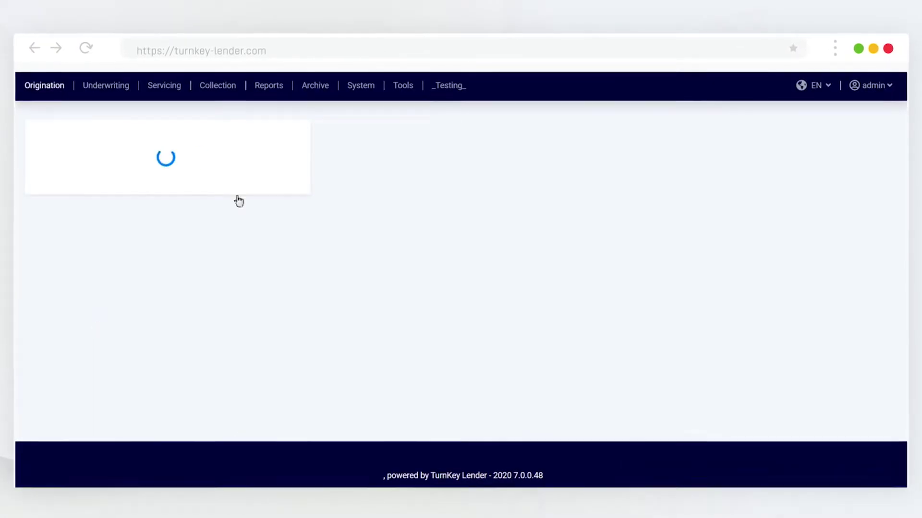
pyautogui.click(359, 88)
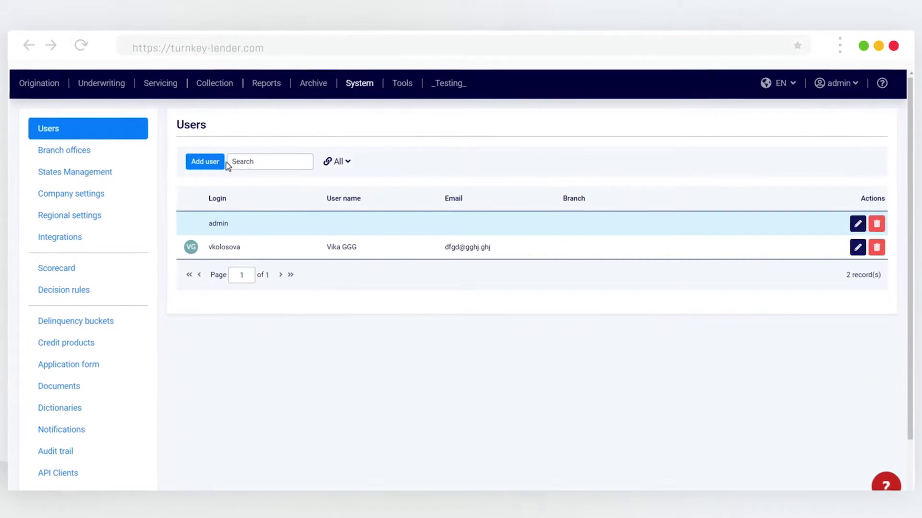
pyautogui.click(92, 241)
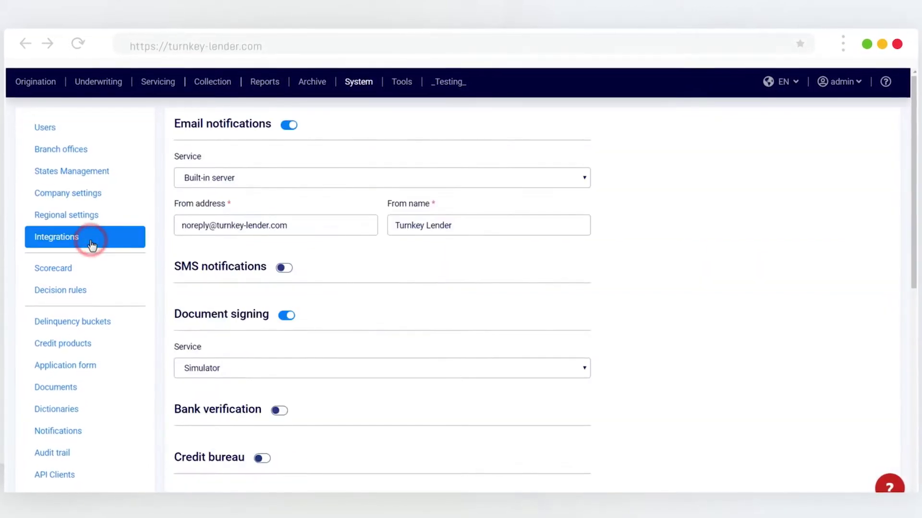
pyautogui.scroll(-5, 254, 317)
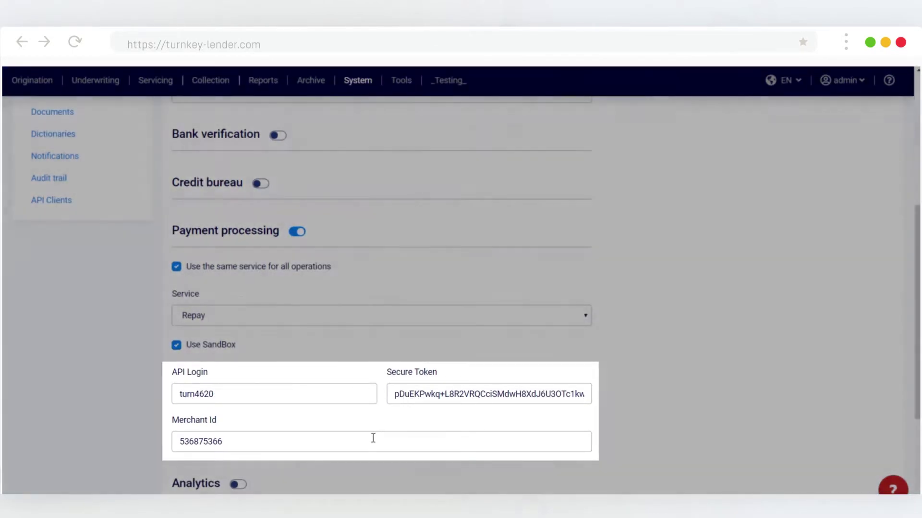
pyautogui.scroll(-2, 373, 438)
pyautogui.scroll(-2, 373, 437)
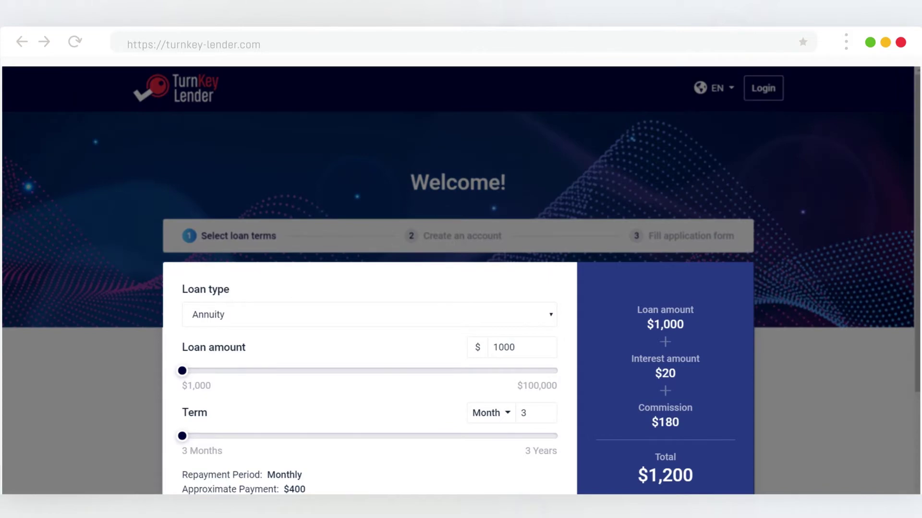
# - Apply for the $1,000 three-month annuity loan, enter the captcha text and create the borrower account
pyautogui.scroll(-3, 185, 412)
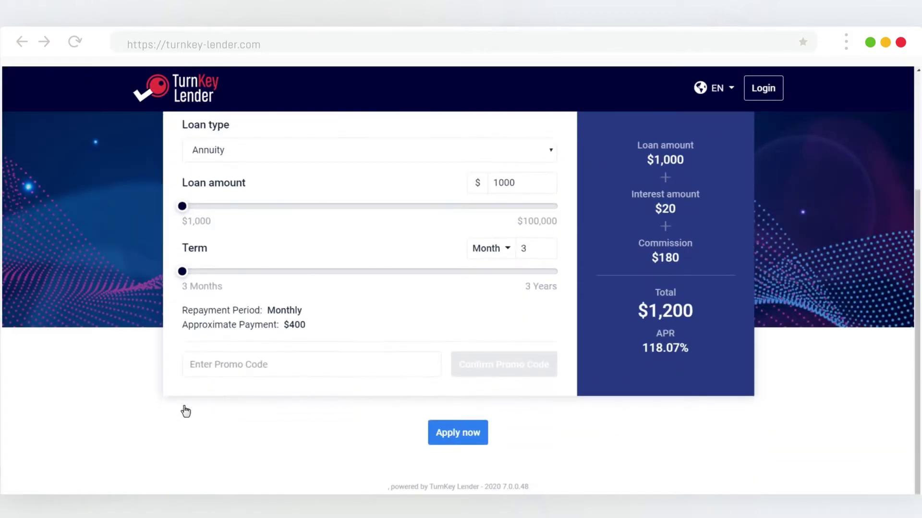
pyautogui.click(448, 432)
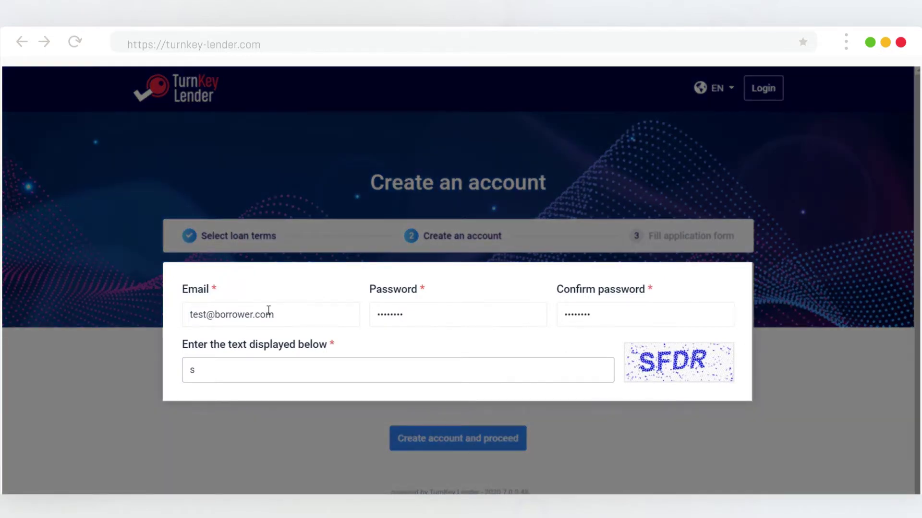
pyautogui.write('fdr')
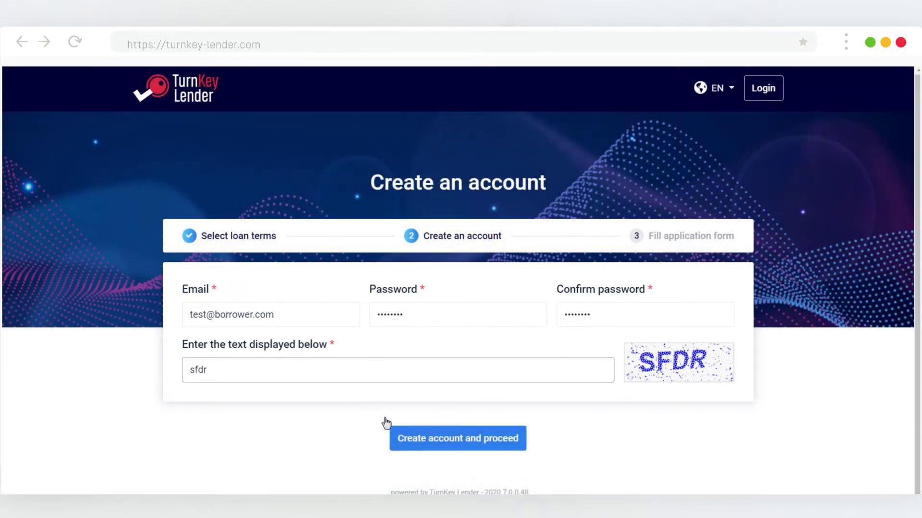
pyautogui.click(420, 452)
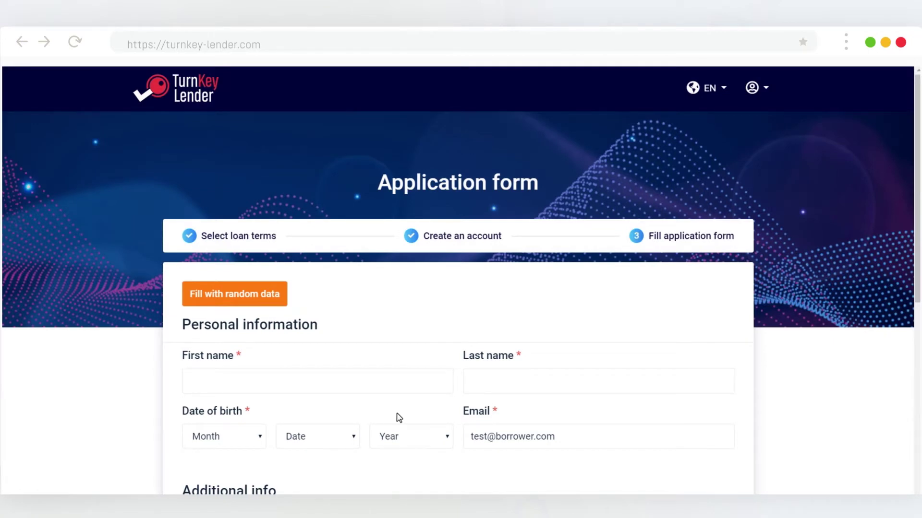
# - Fill the application with random sample data, accept the disclaimer and submit it
pyautogui.click(235, 294)
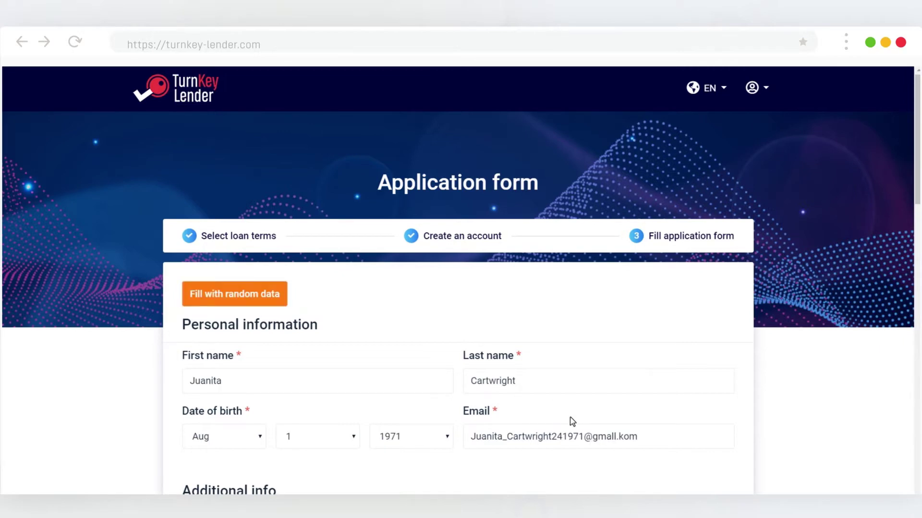
pyautogui.scroll(-15, 504, 323)
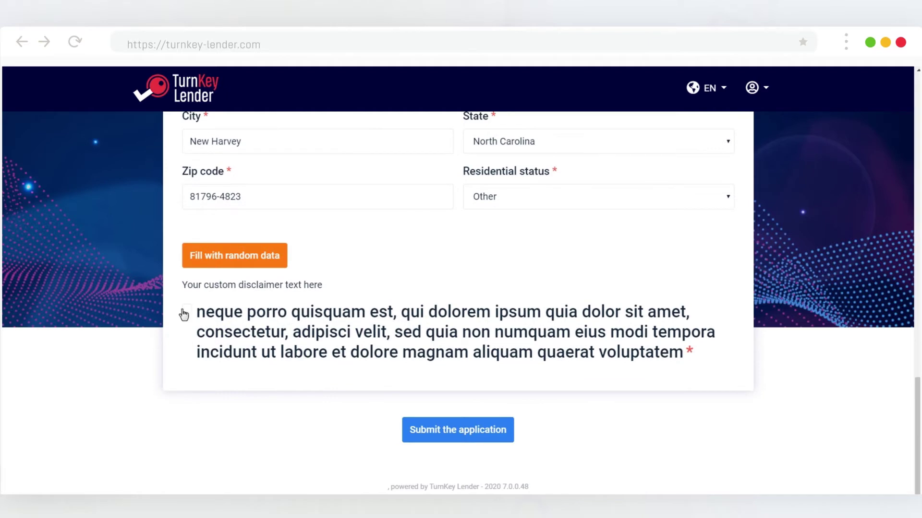
pyautogui.click(185, 312)
pyautogui.click(429, 427)
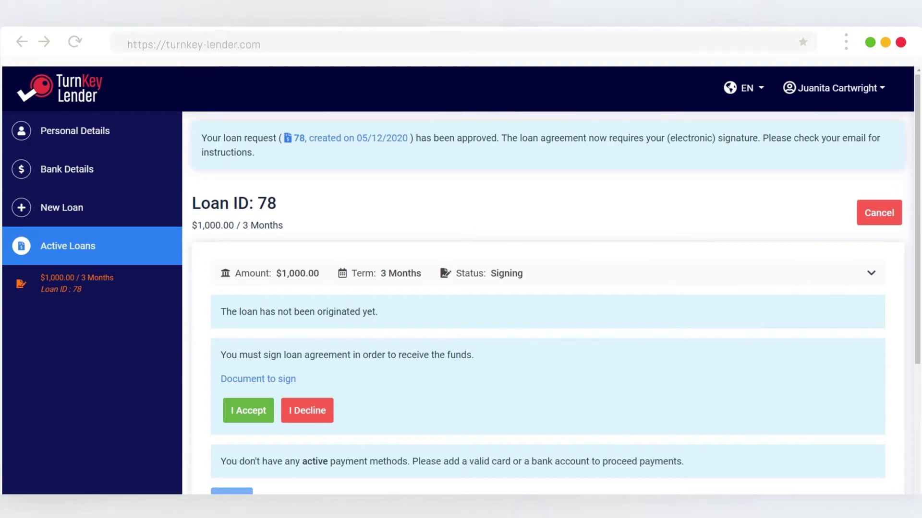
# - Save a new bank account under Bank Details and return to the $1,000 loan
pyautogui.click(81, 174)
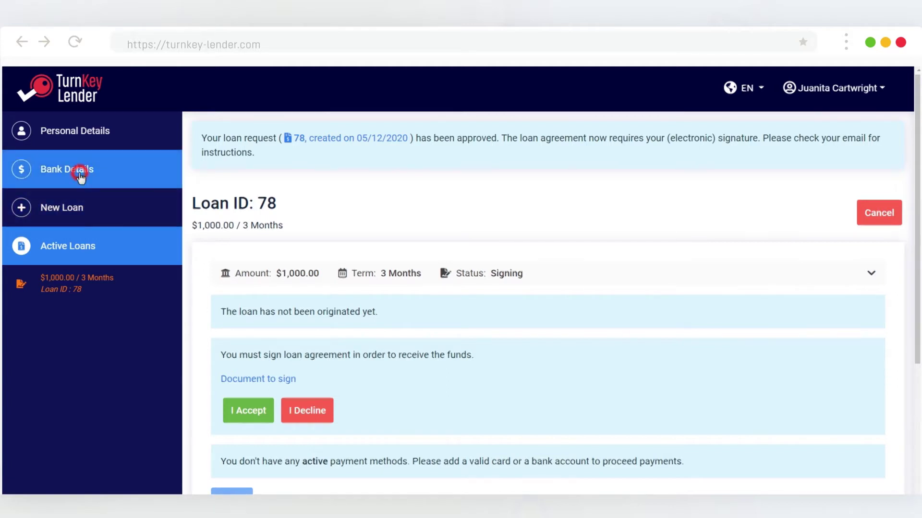
pyautogui.click(331, 286)
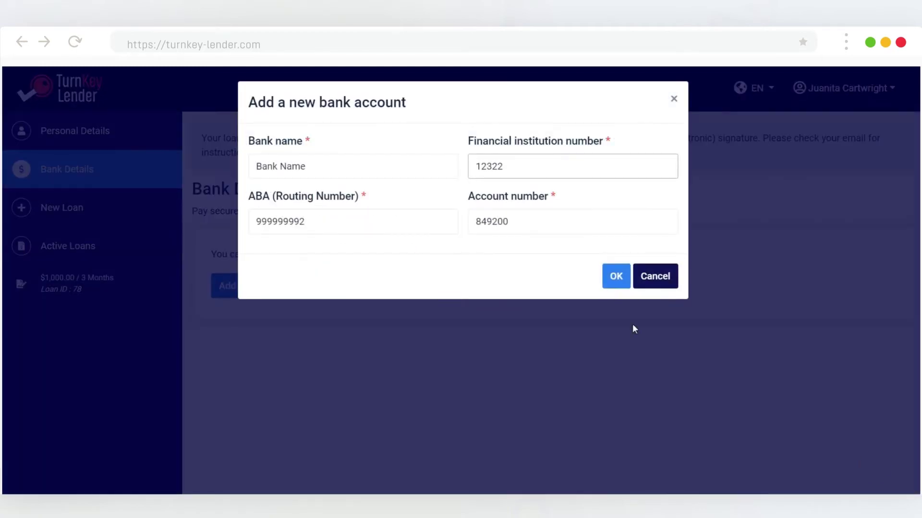
pyautogui.click(614, 276)
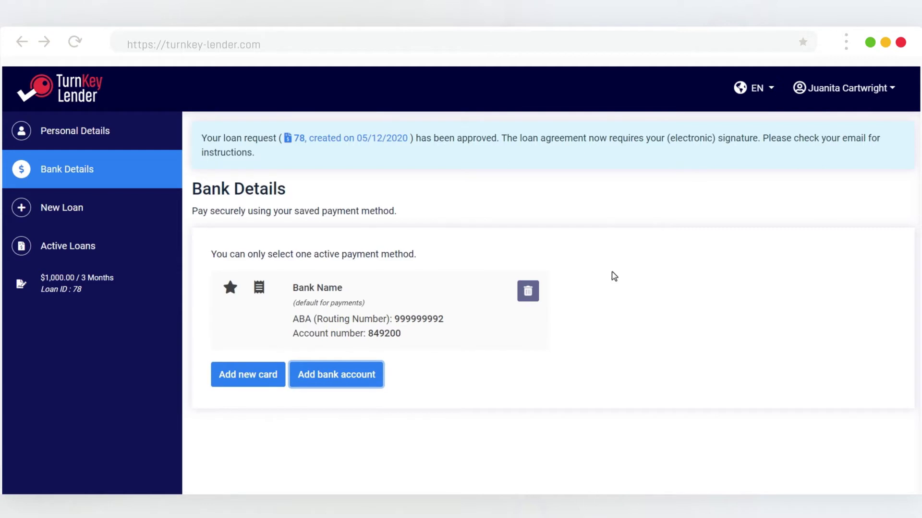
pyautogui.click(75, 288)
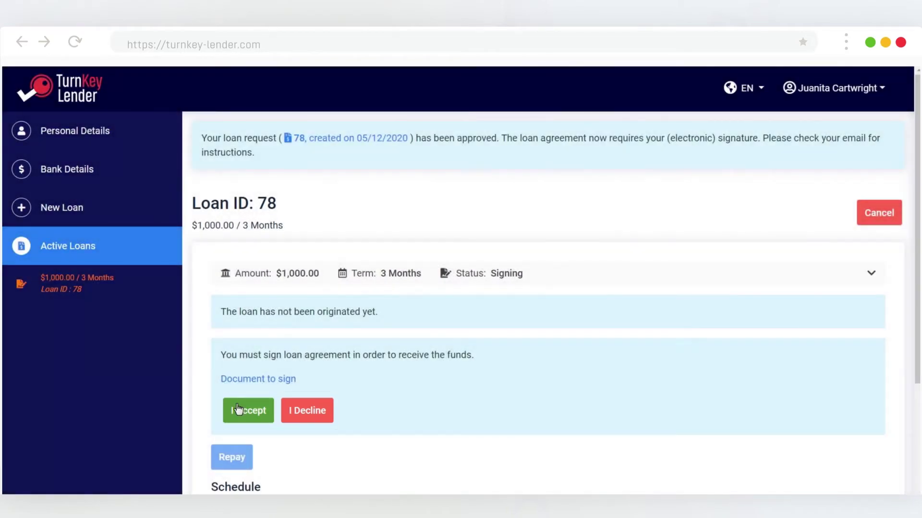
# - Sign the loan agreement and repay the first $420.03 installment as a Regular Payment
pyautogui.click(238, 407)
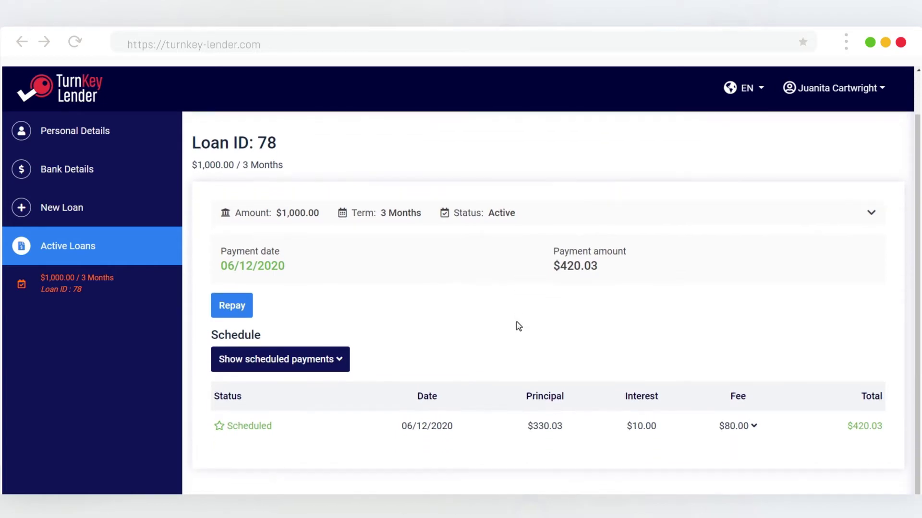
pyautogui.click(317, 366)
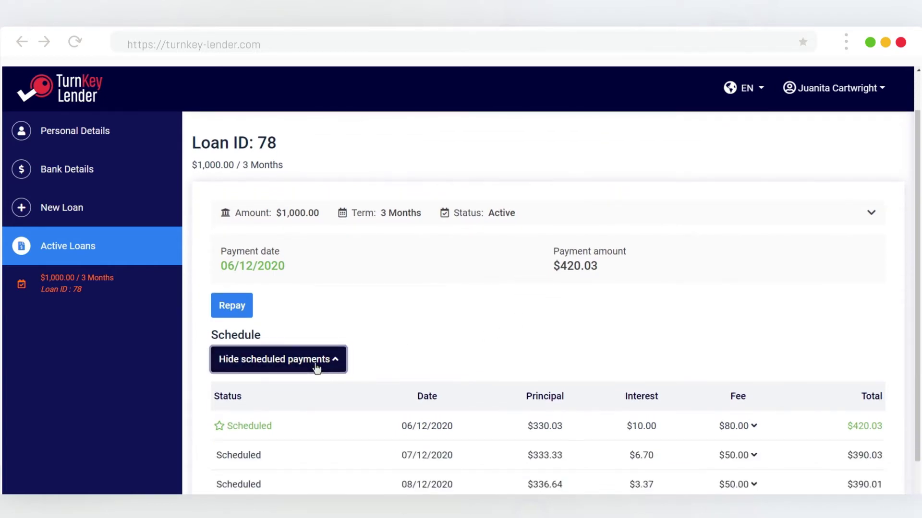
pyautogui.scroll(-1, 317, 367)
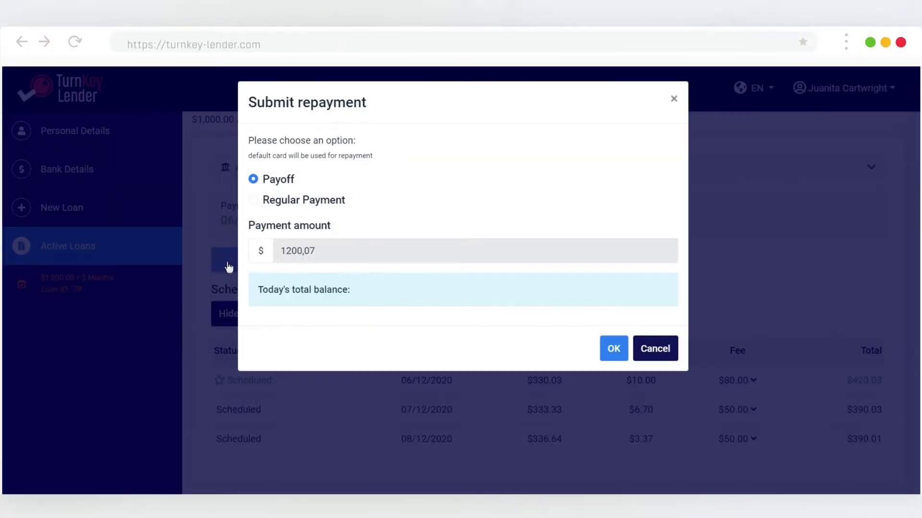
pyautogui.click(253, 201)
pyautogui.click(613, 348)
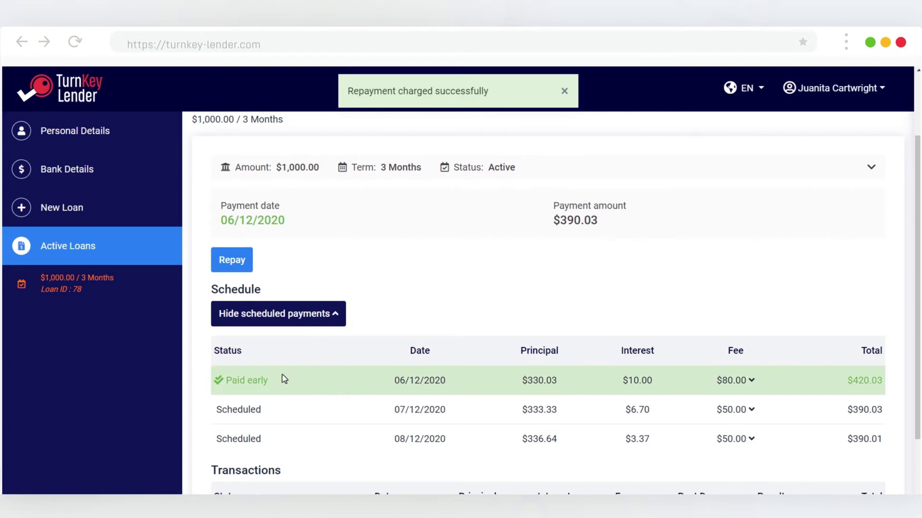
pyautogui.scroll(-3, 284, 379)
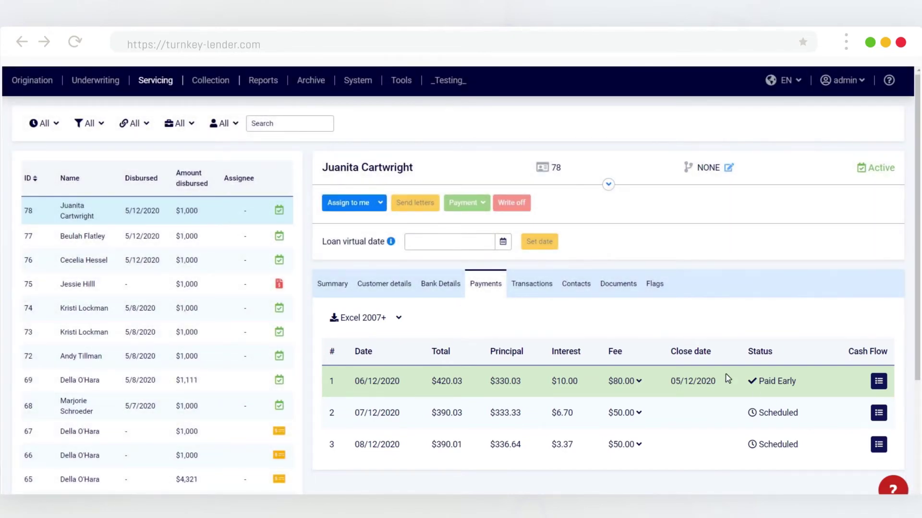
# - View the loan's transaction history and its available export formats
pyautogui.click(537, 285)
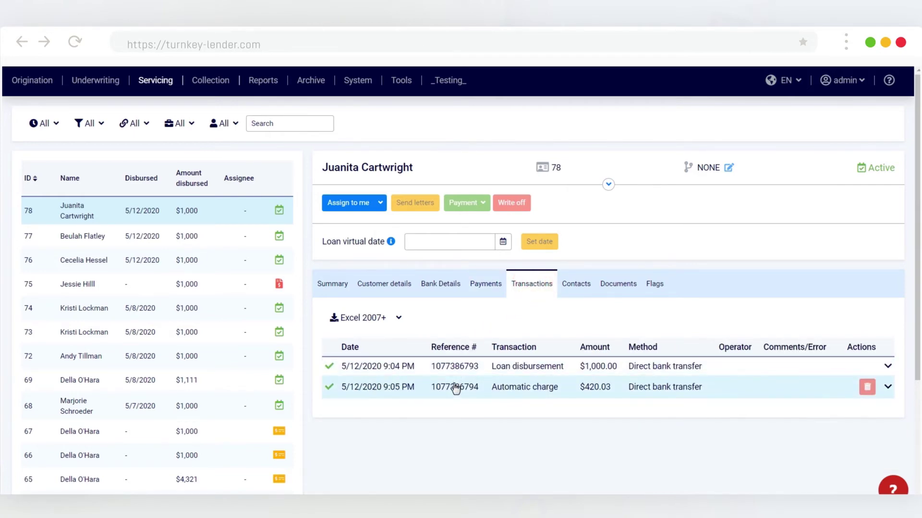
pyautogui.click(398, 319)
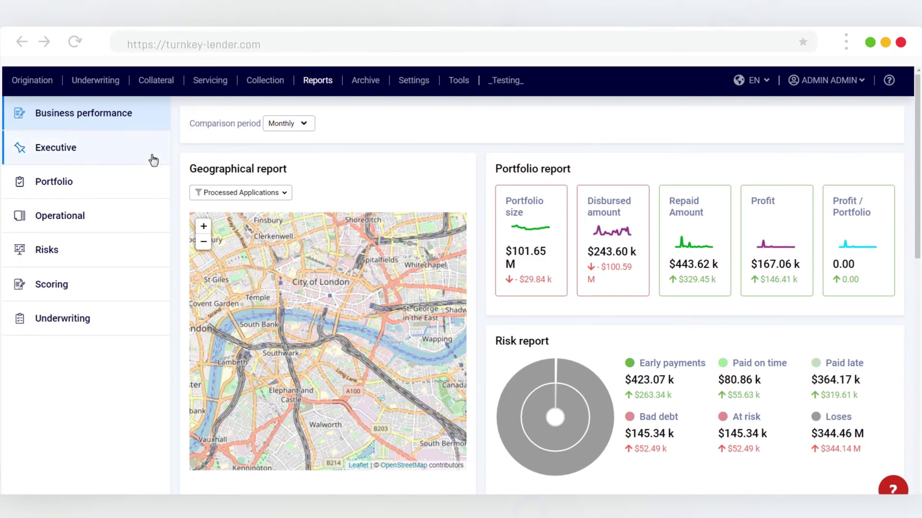
# - Look through the Executive report
pyautogui.click(115, 150)
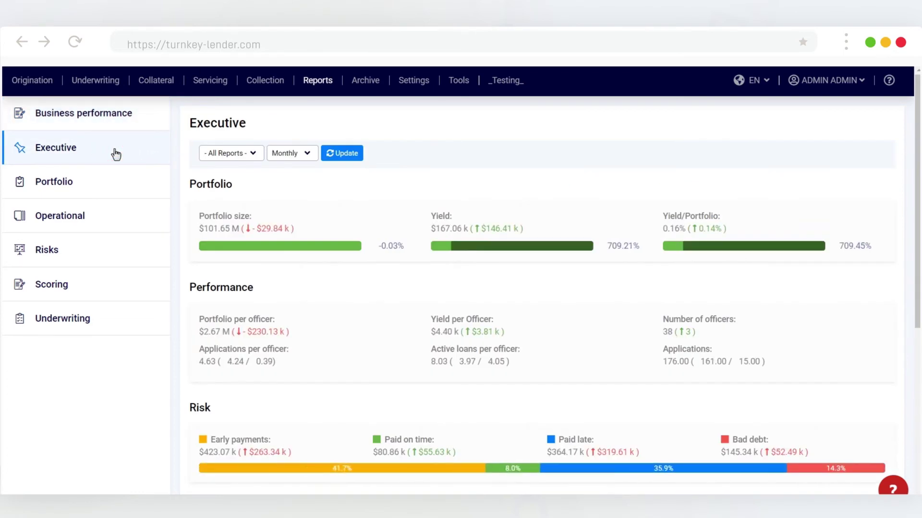
pyautogui.scroll(-4, 309, 215)
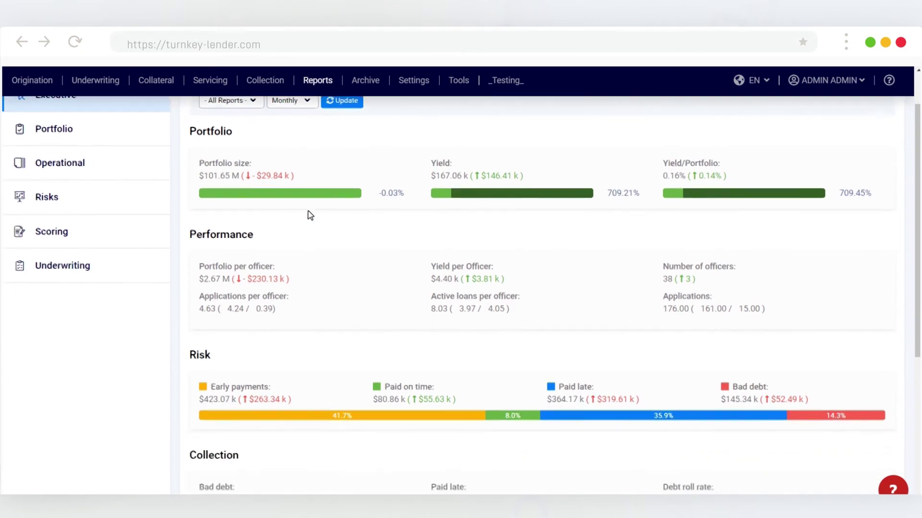
pyautogui.scroll(4, 310, 215)
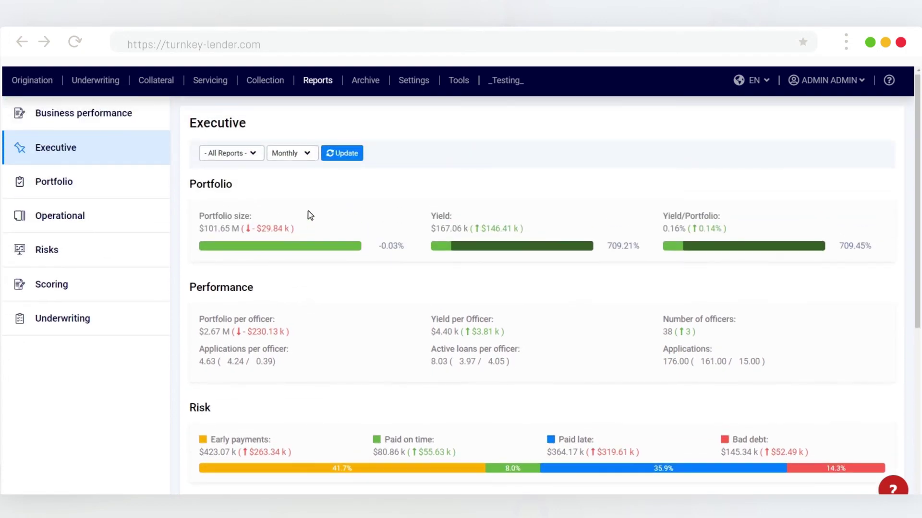
# - Show the Portfolio report's Repaid vs disbursed chart for 02/27/2018 to 05/11/2020
pyautogui.click(95, 187)
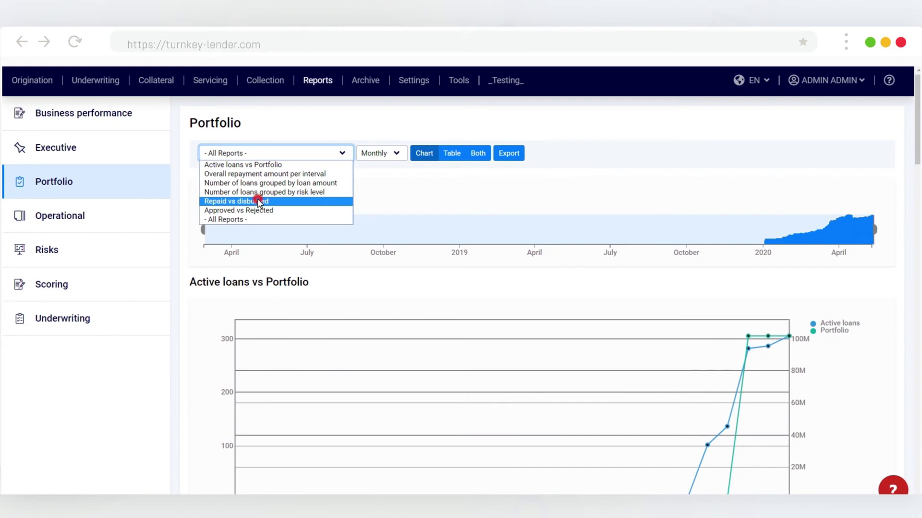
pyautogui.click(258, 202)
pyautogui.scroll(-2, 370, 204)
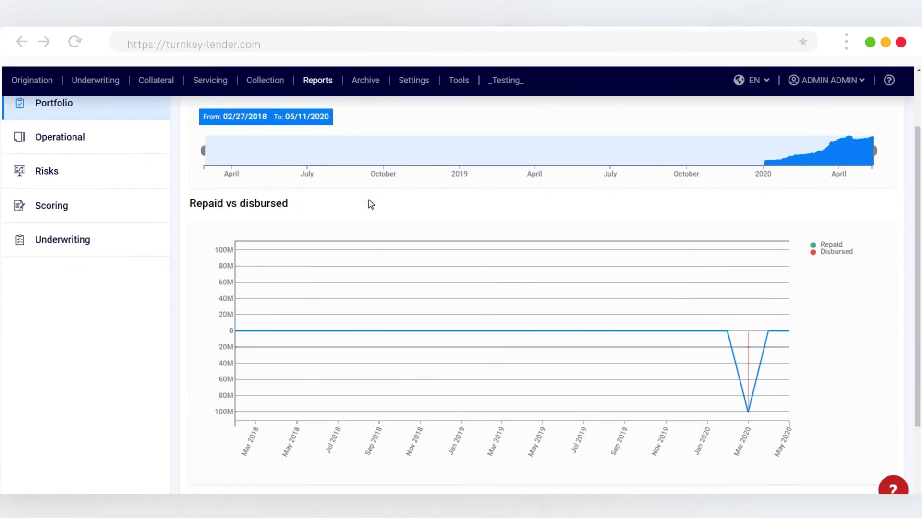
pyautogui.scroll(2, 370, 204)
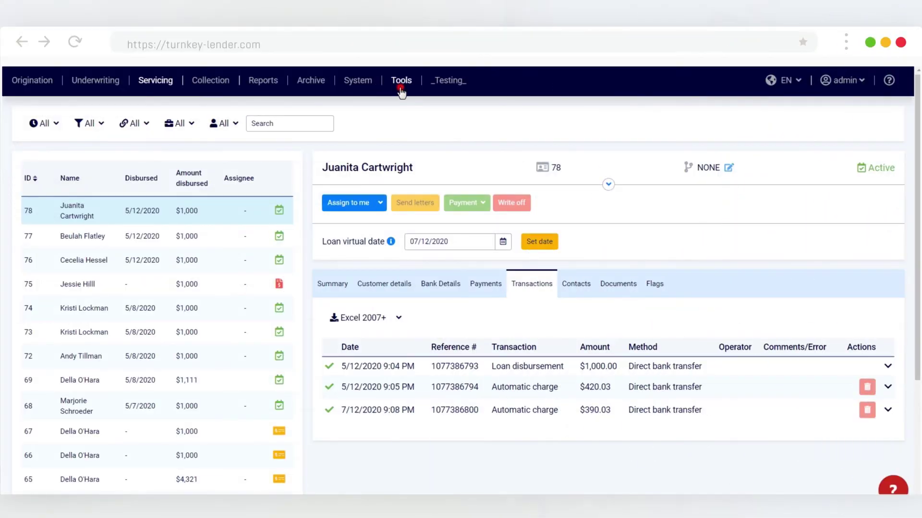
# - Export the payments list from Tools > Export as an Excel 2007+ file
pyautogui.click(401, 89)
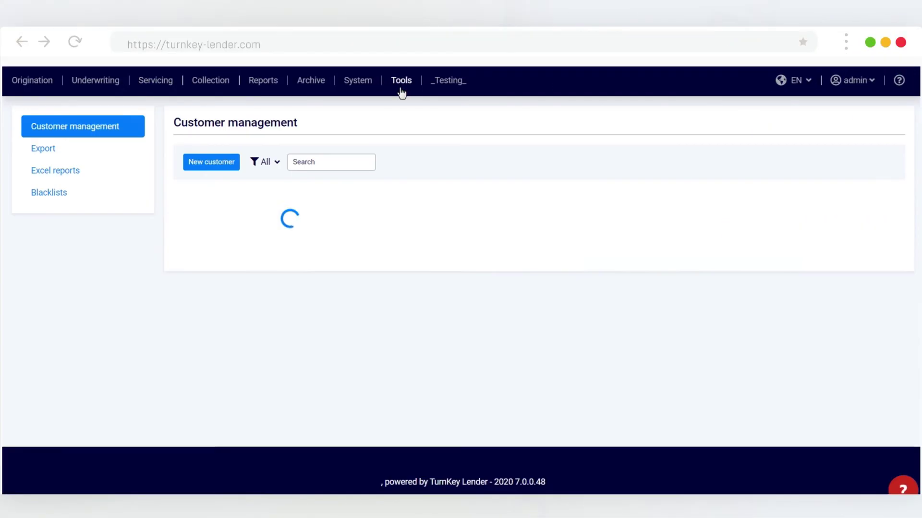
pyautogui.click(89, 148)
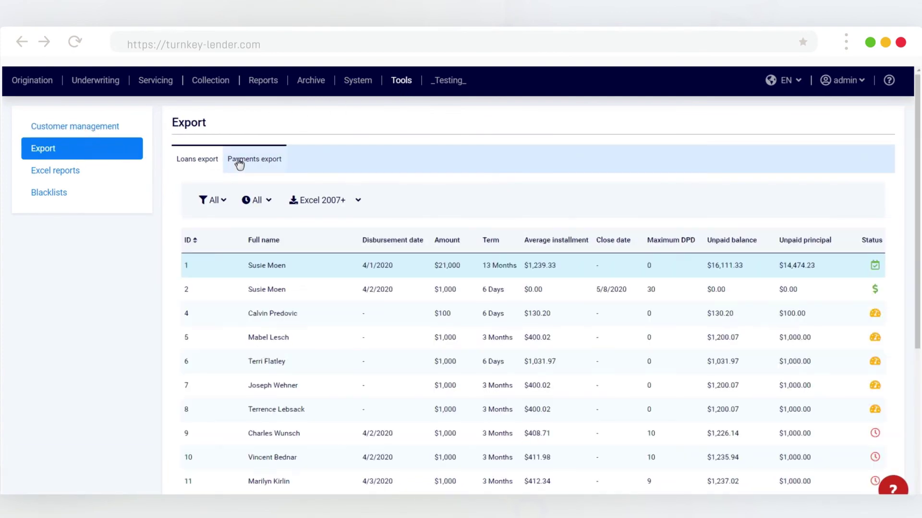
pyautogui.click(248, 164)
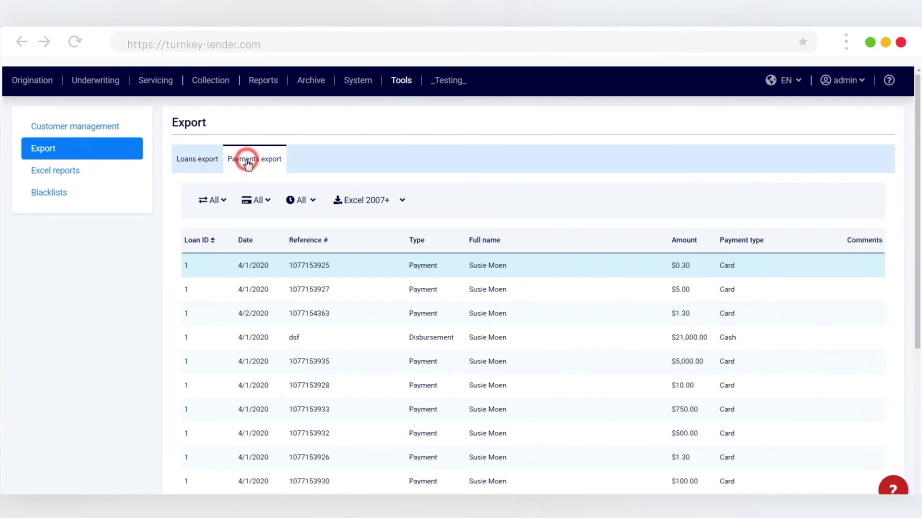
pyautogui.click(404, 202)
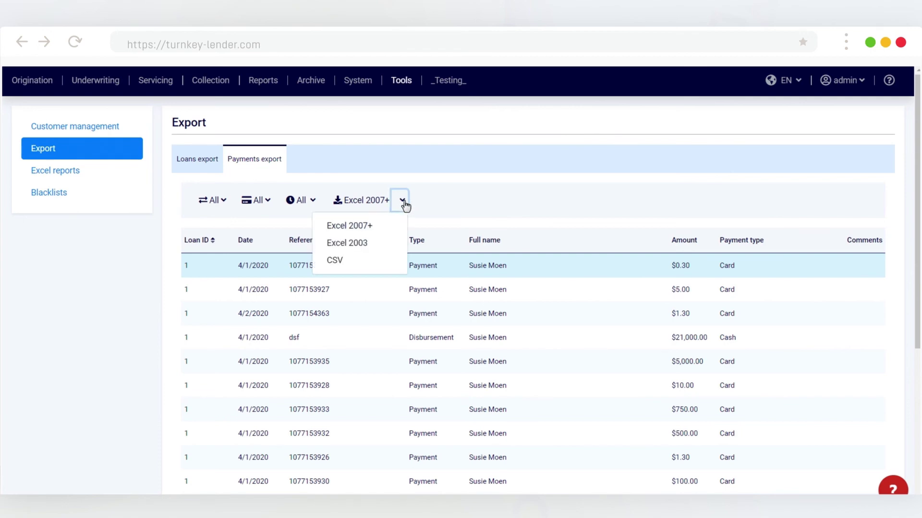
pyautogui.click(373, 200)
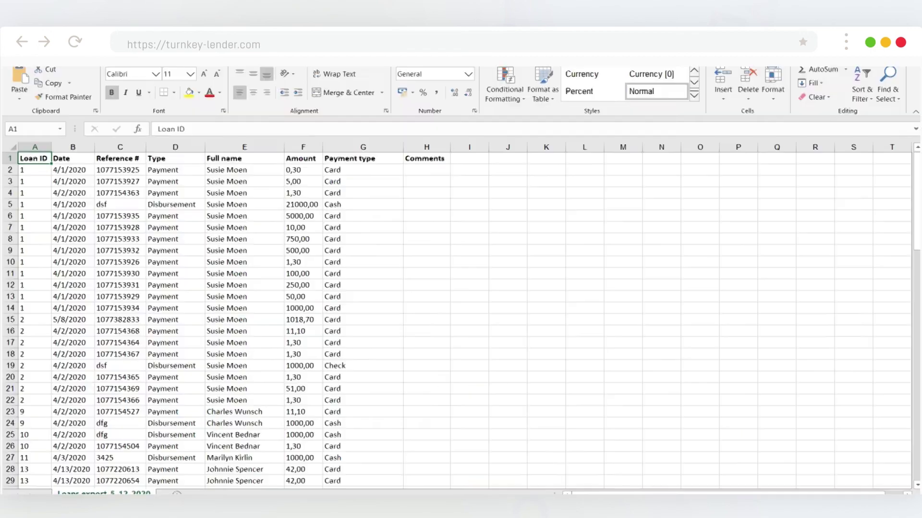